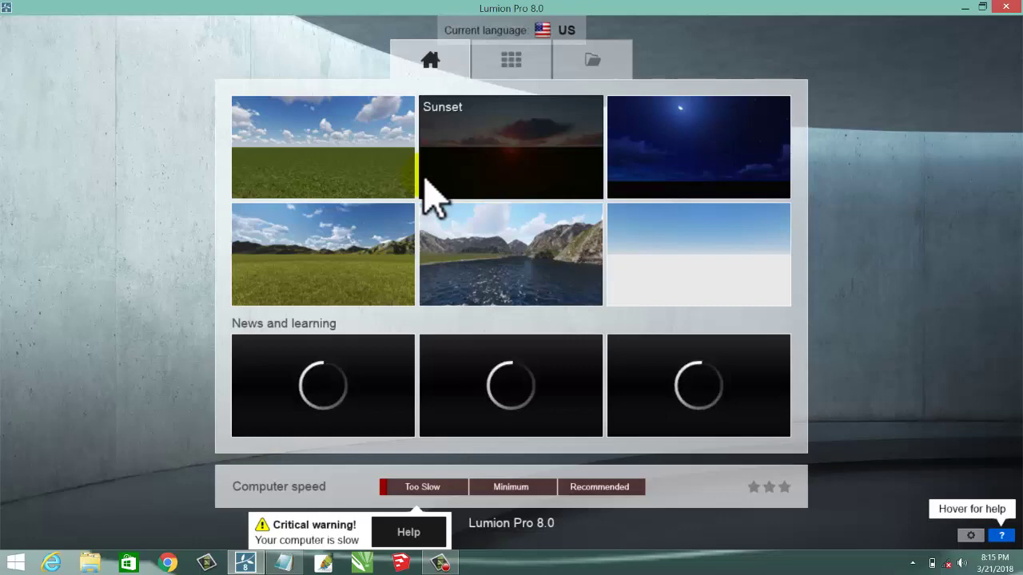
Load the Plain grass landscape with its cloudy sky as a new scene.
left_click(329, 142)
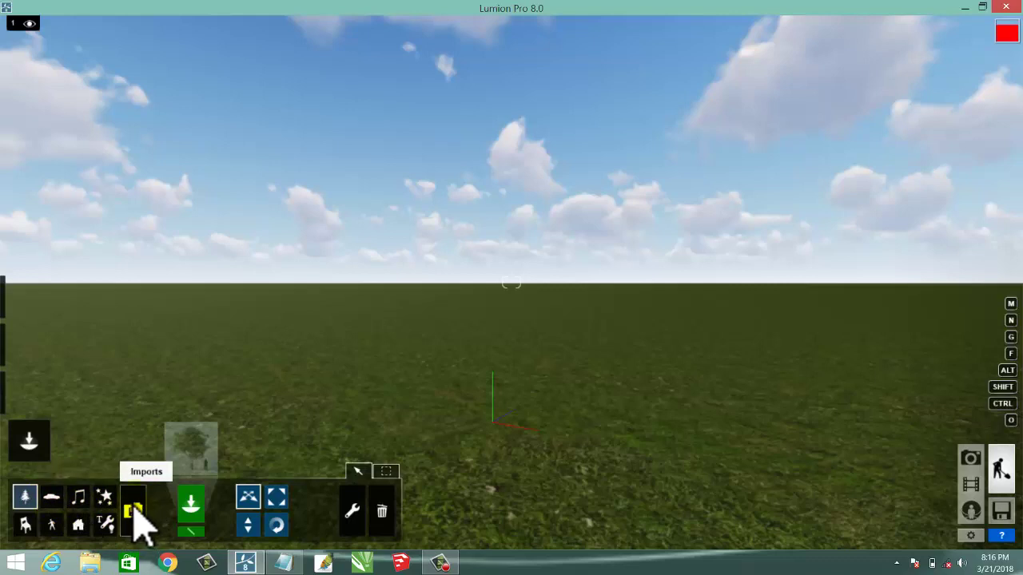
Switch object placement to the Imports category and pick the previously imported model.
left_click(134, 513)
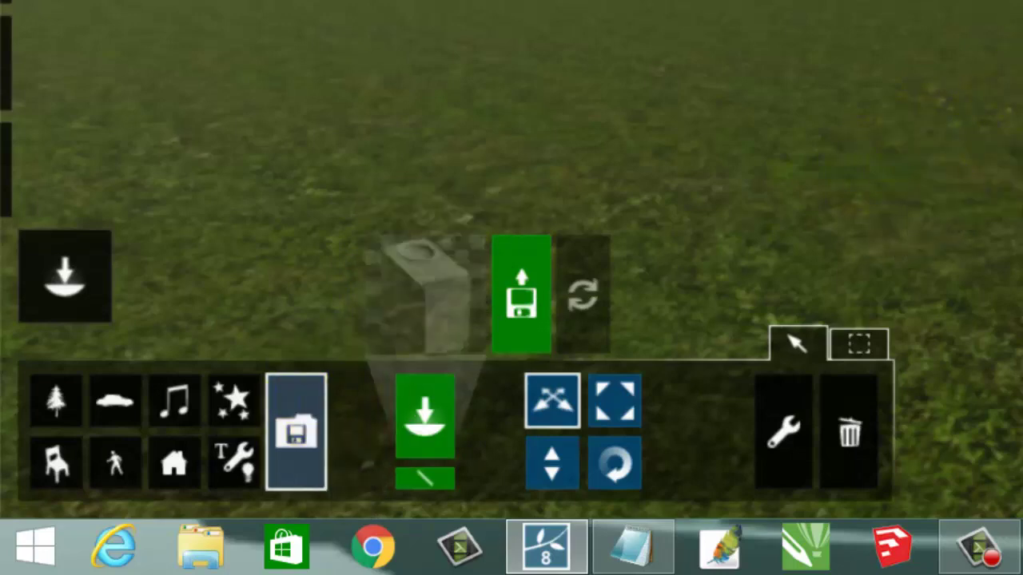
left_click(427, 294)
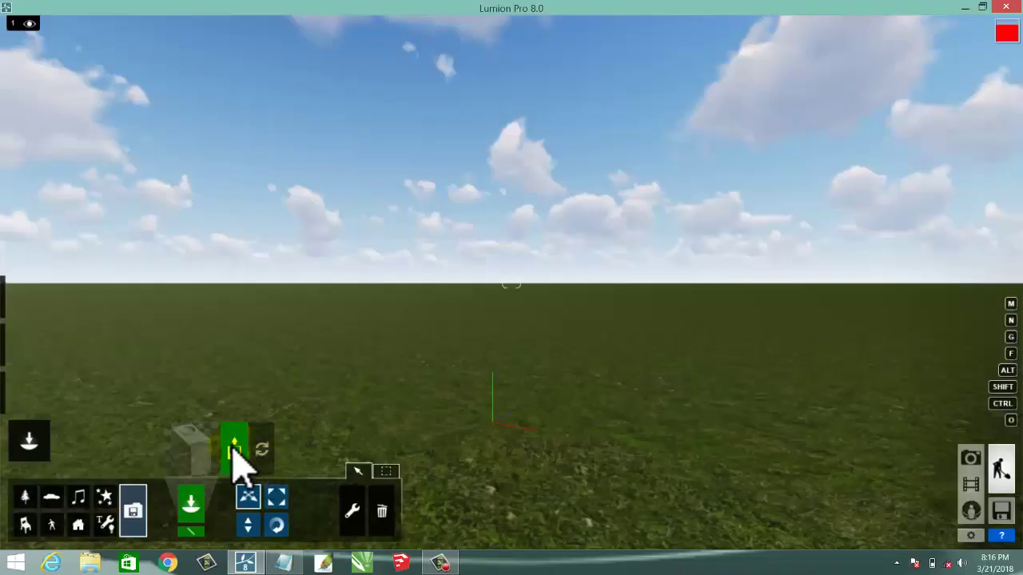
left_click(235, 449)
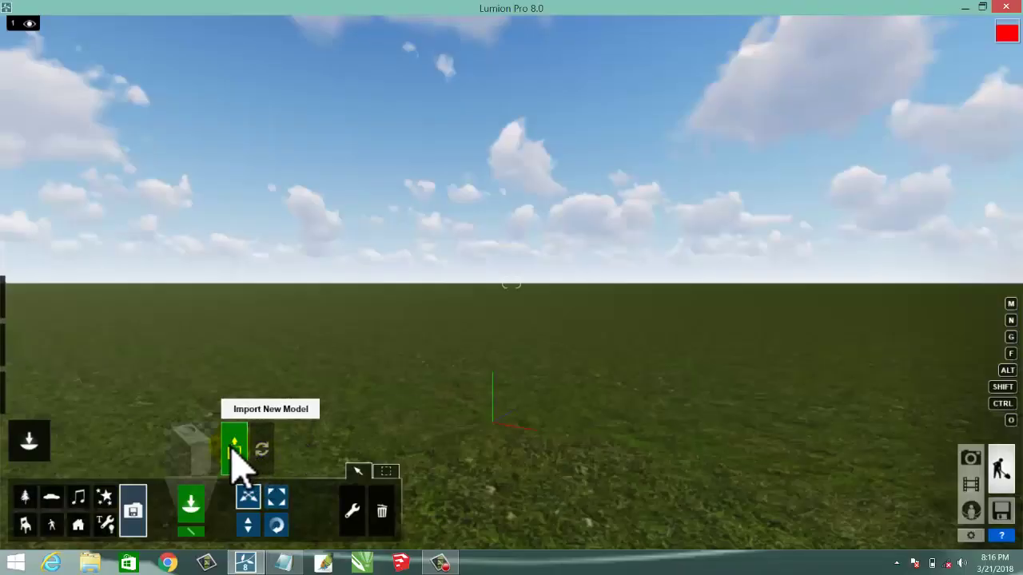
Import the Bathroom 01 SketchUp file into the library and add it to the grass scene.
left_click(234, 450)
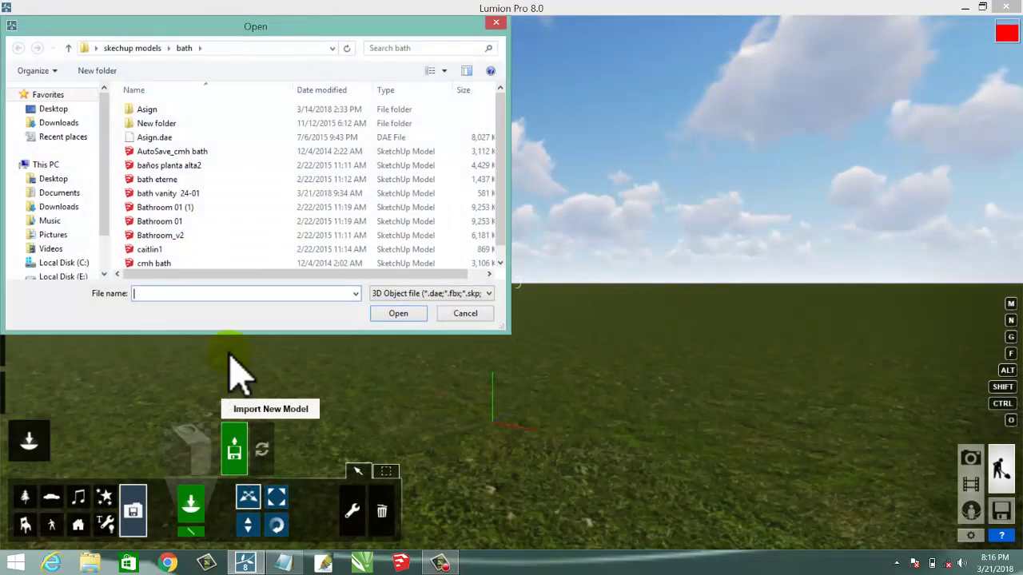
mouse_move(156, 179)
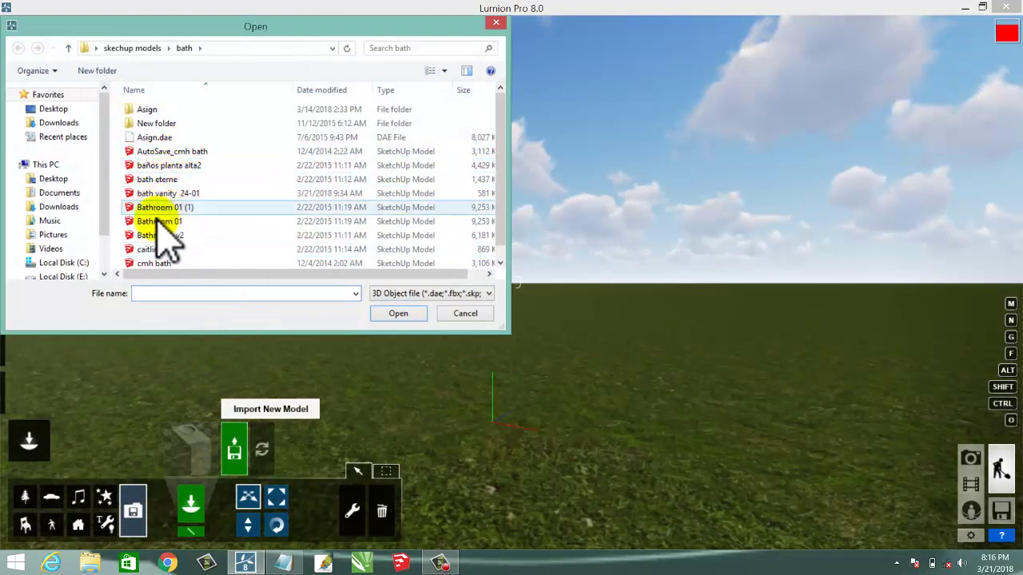
left_click(157, 224)
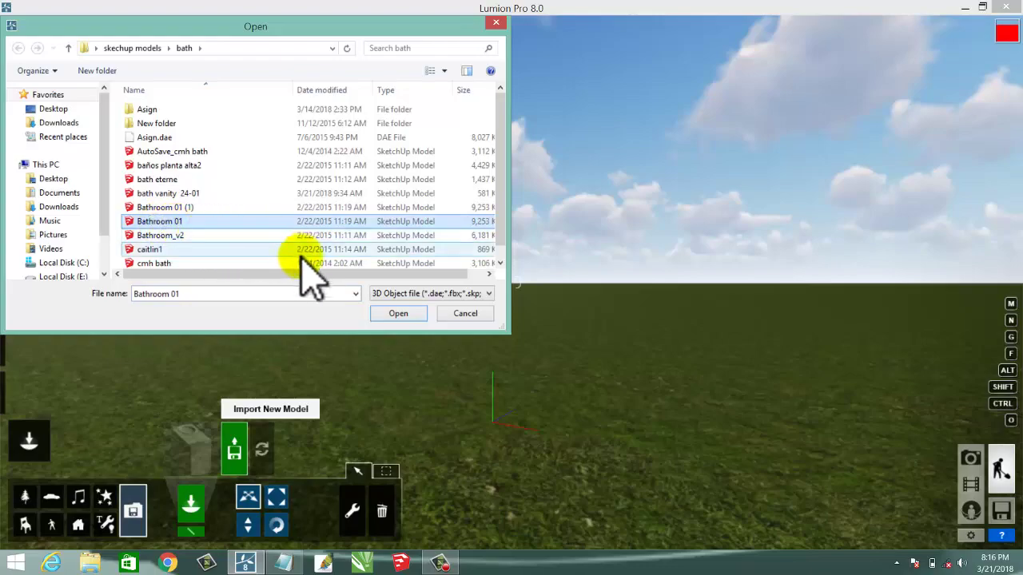
left_click(397, 313)
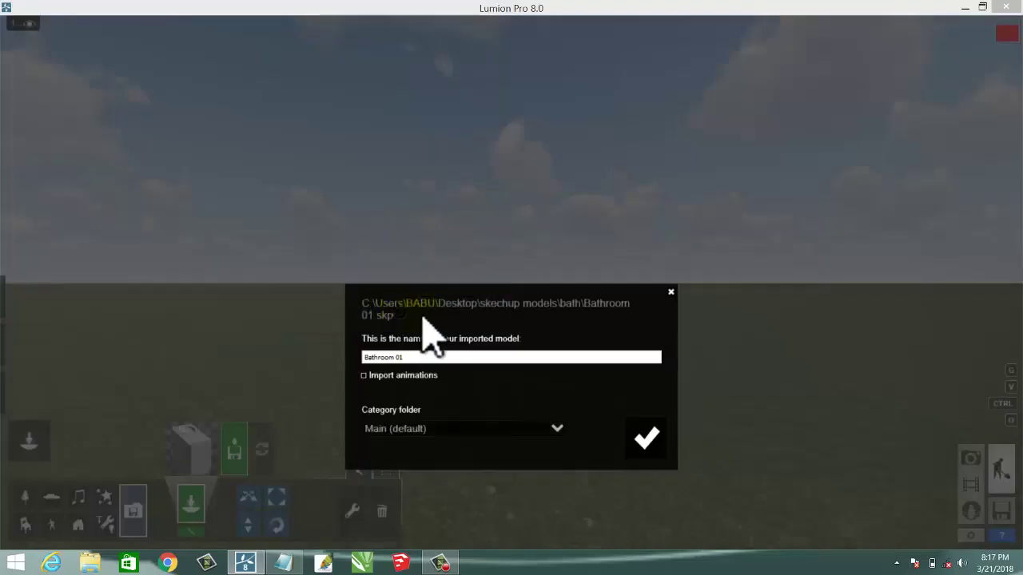
left_click(645, 438)
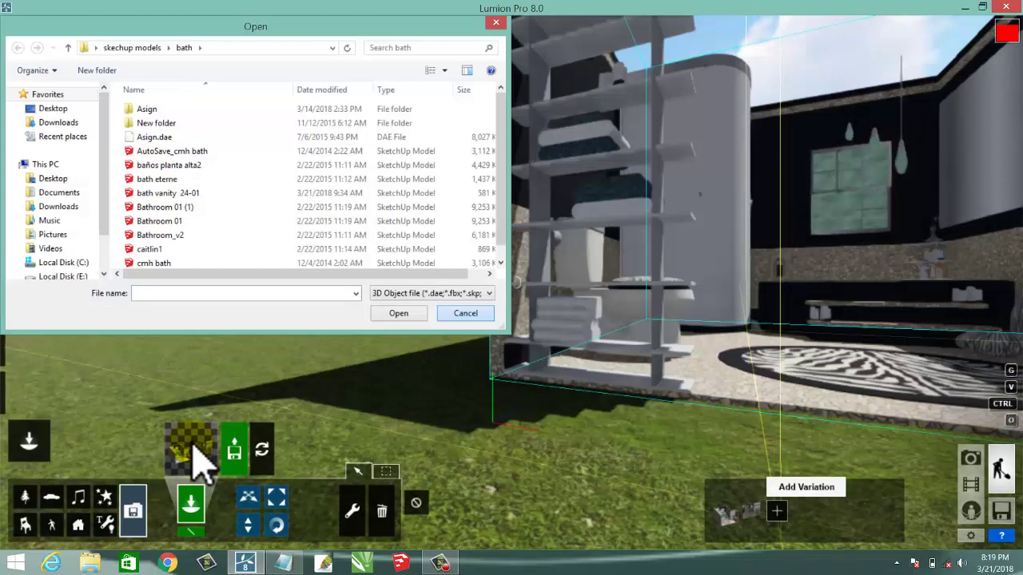
key("Escape")
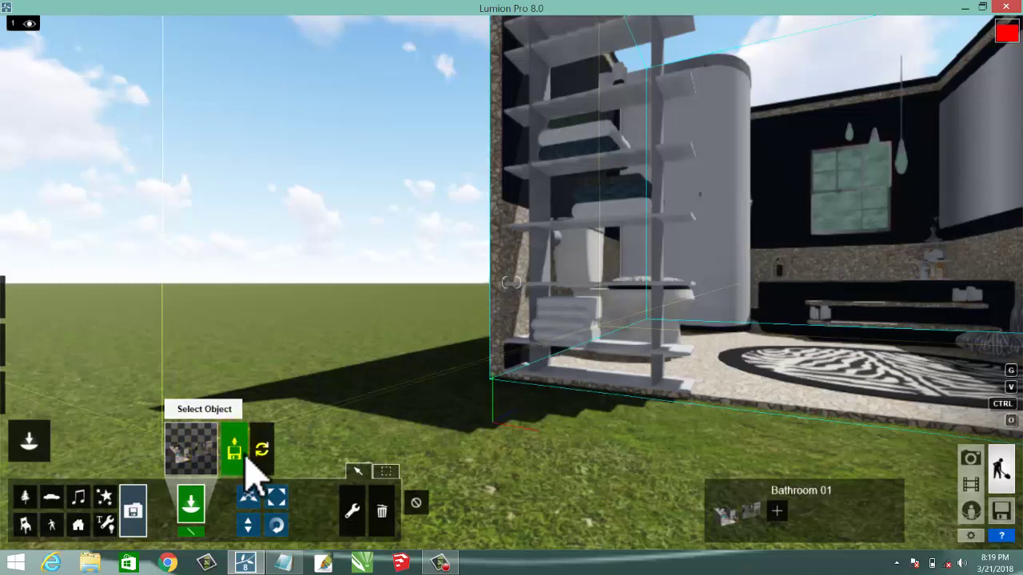
Delete the cmh bath model and one other unused model from the Import Library, keeping Bathroom 01.
left_click(196, 452)
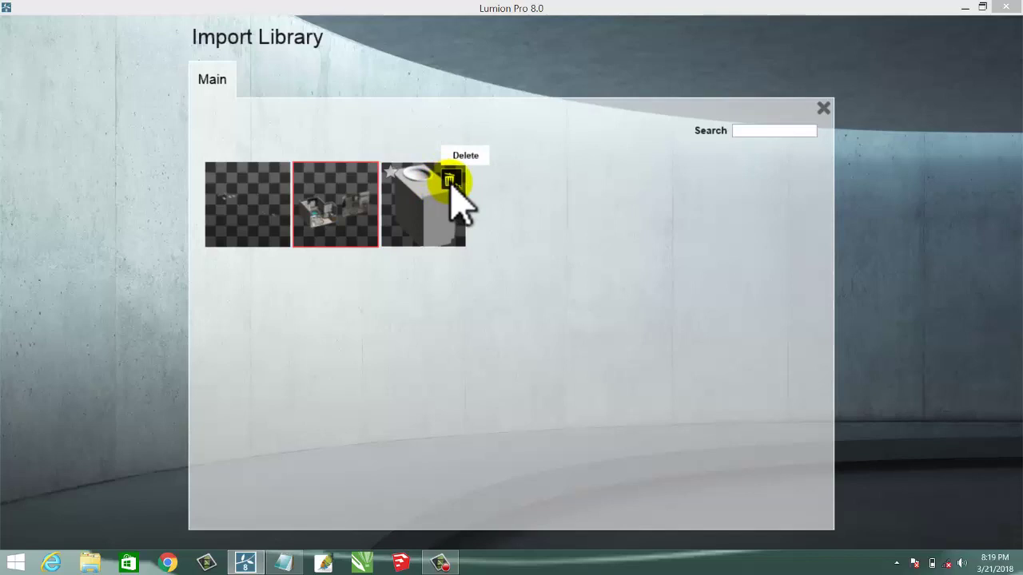
left_click(450, 181)
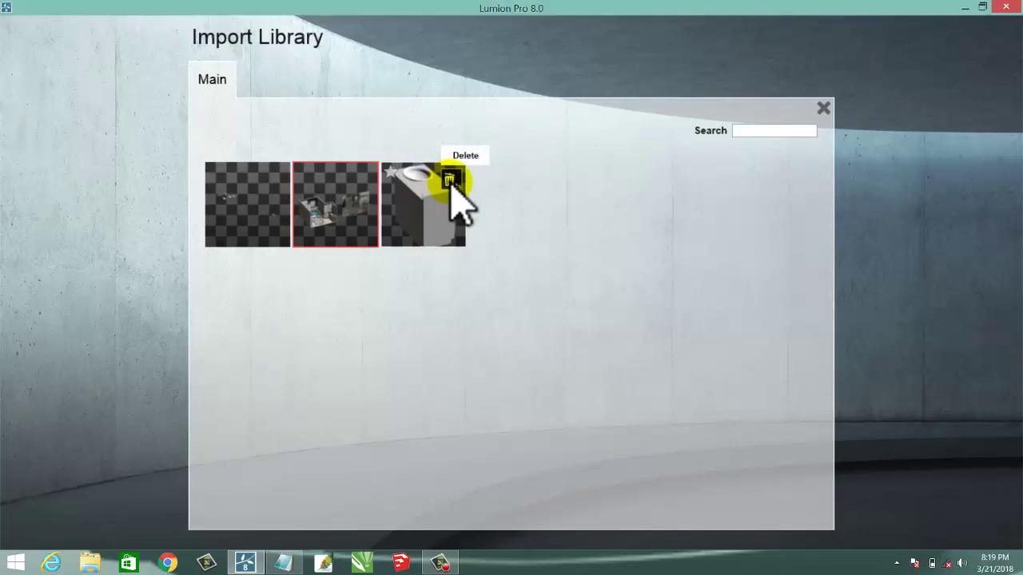
left_click(450, 180)
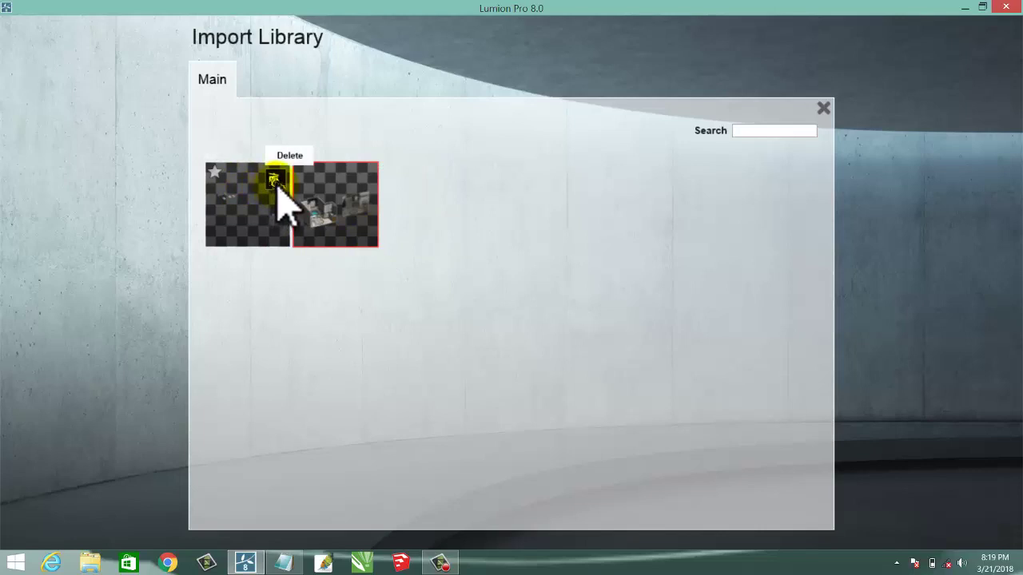
left_click(274, 180)
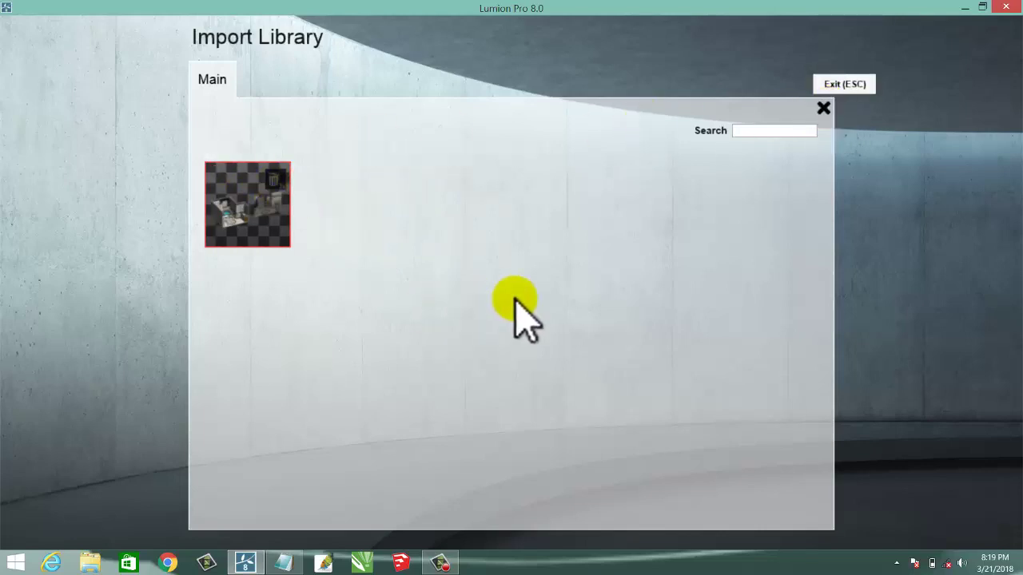
key("Escape")
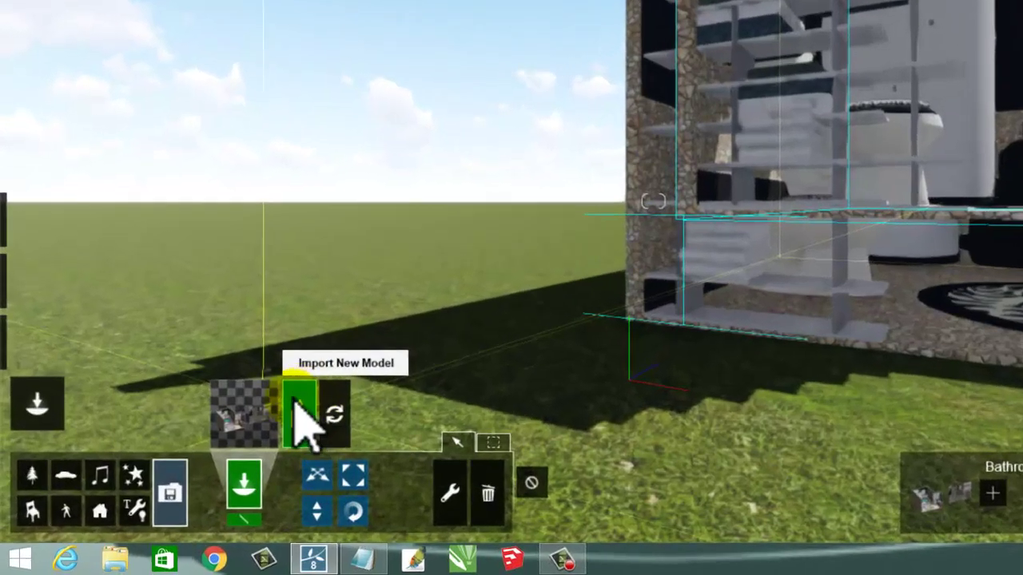
Browse the bath folder, choose the caitlin1 SketchUp file and add it to the import library.
left_click(236, 445)
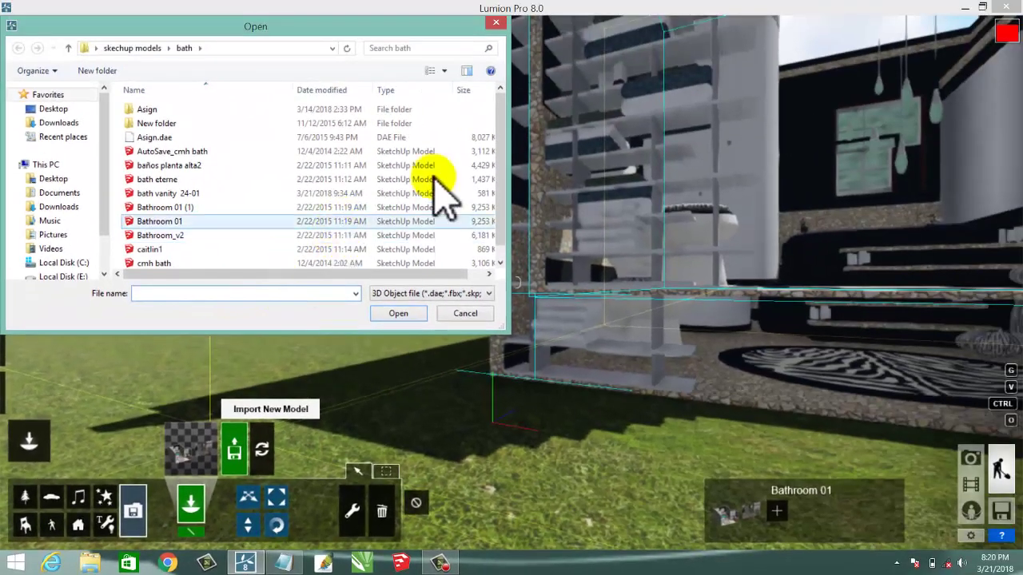
scroll(516, 192, "down", 1)
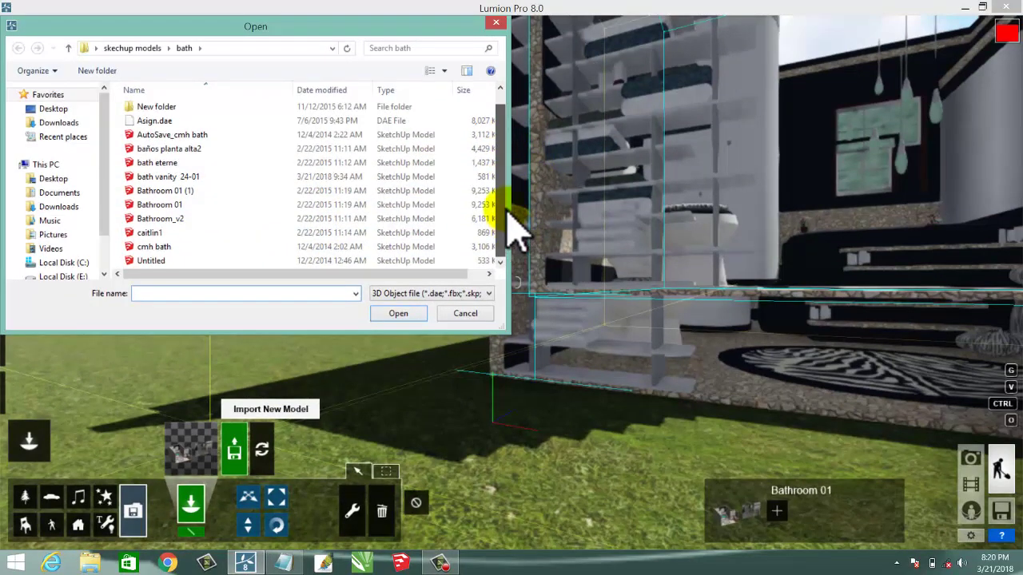
scroll(503, 169, "up", 1)
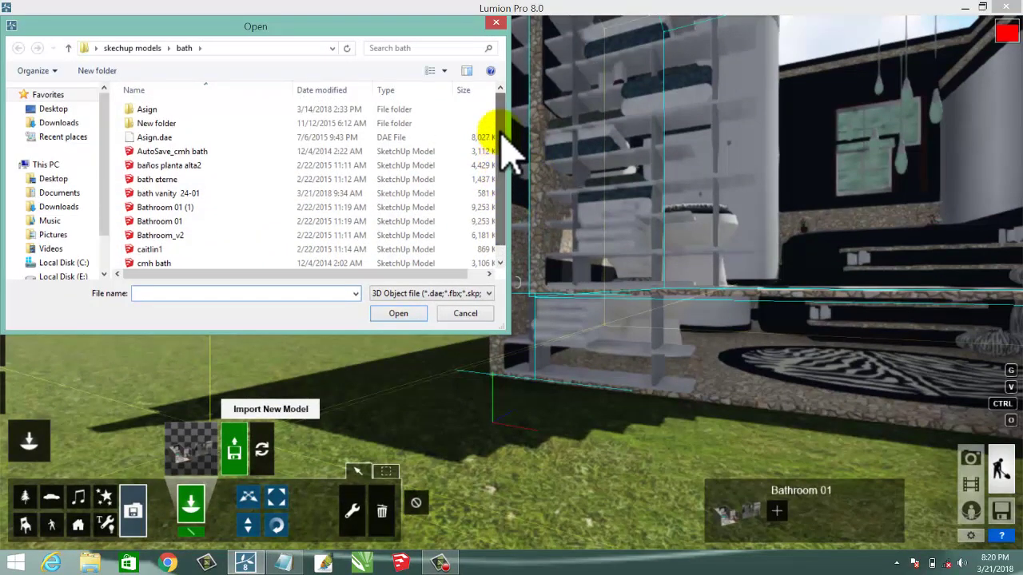
left_click(179, 128)
double_click(180, 128)
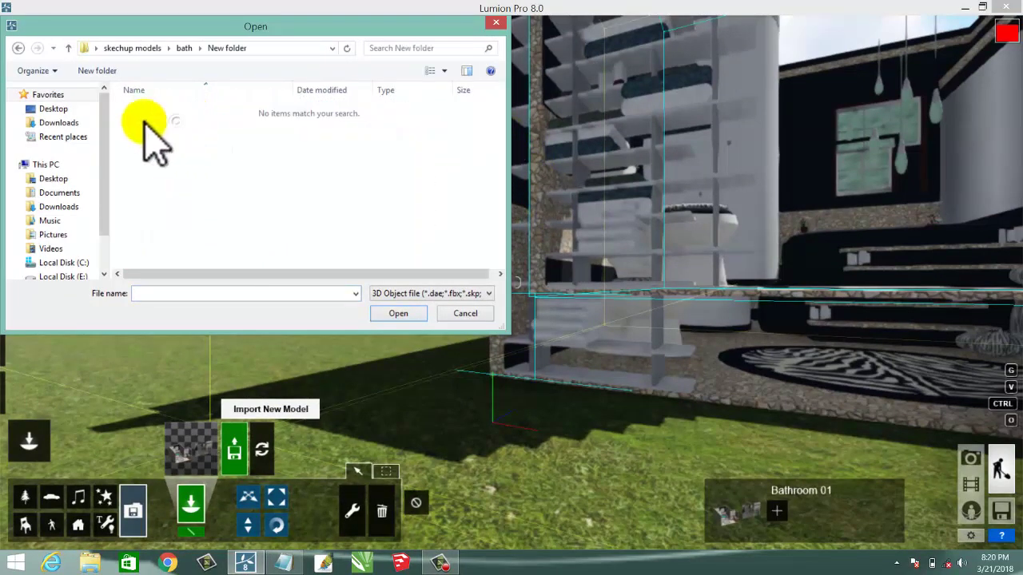
left_click(18, 48)
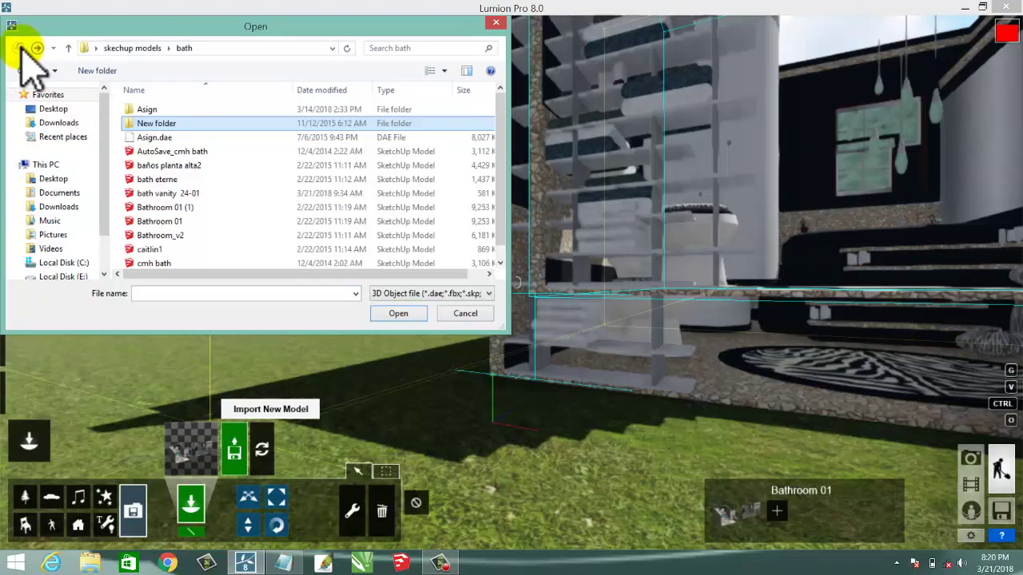
left_click(167, 251)
left_click(396, 313)
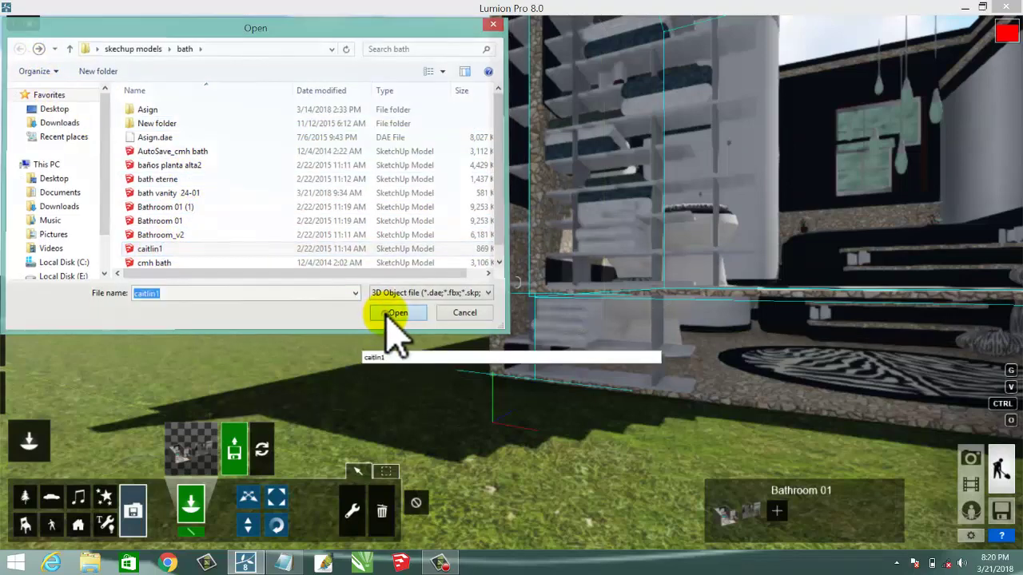
left_click(648, 447)
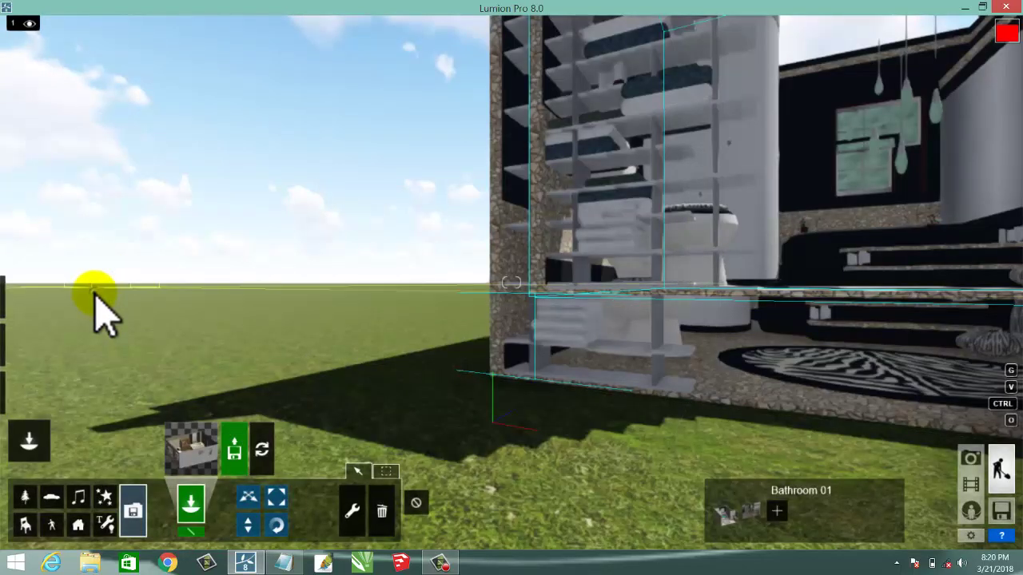
Place caitlin1 on the grass left of Bathroom 01, cancelling a stray import dialog.
left_click(94, 300)
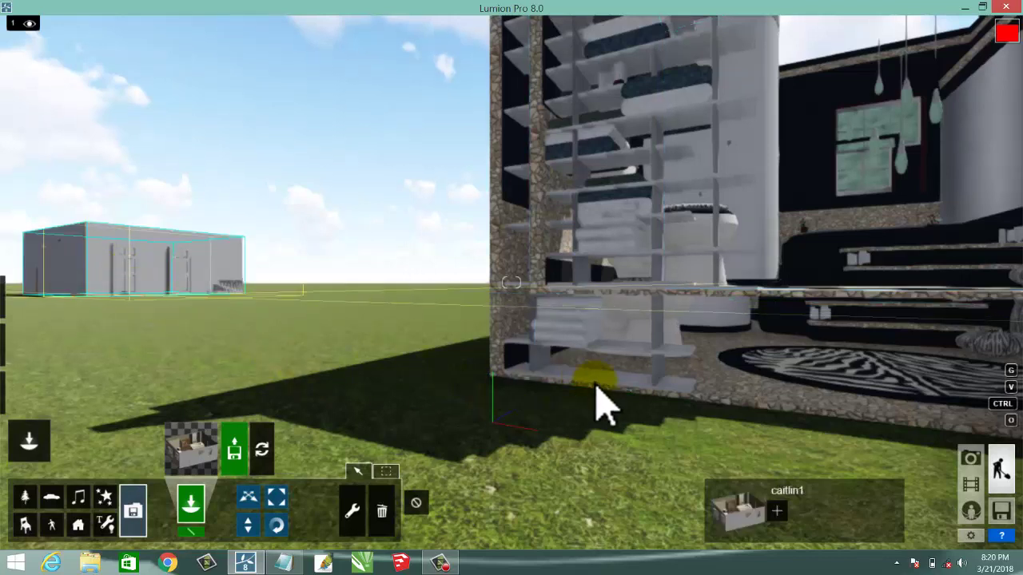
left_click(235, 444)
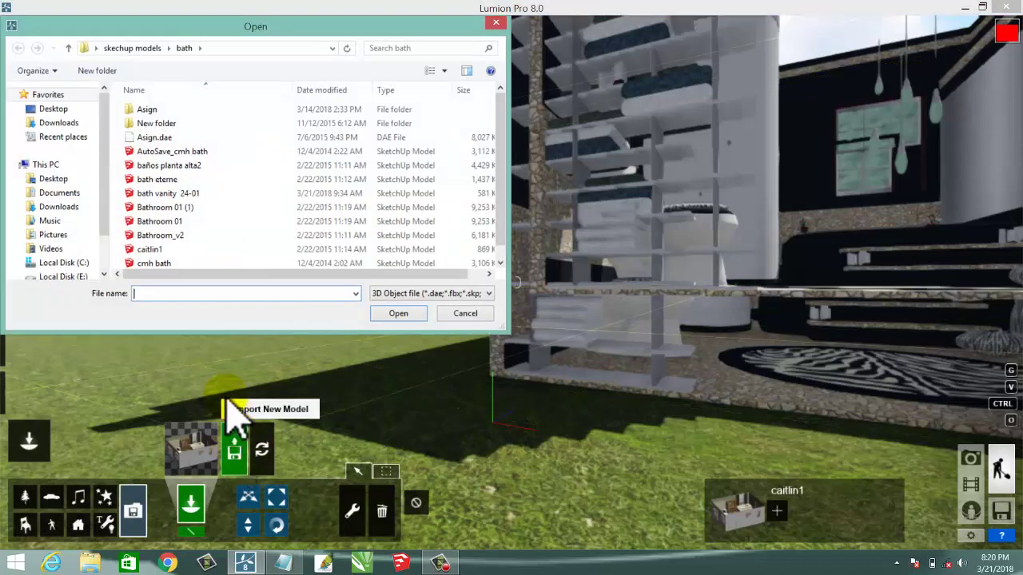
left_click(475, 314)
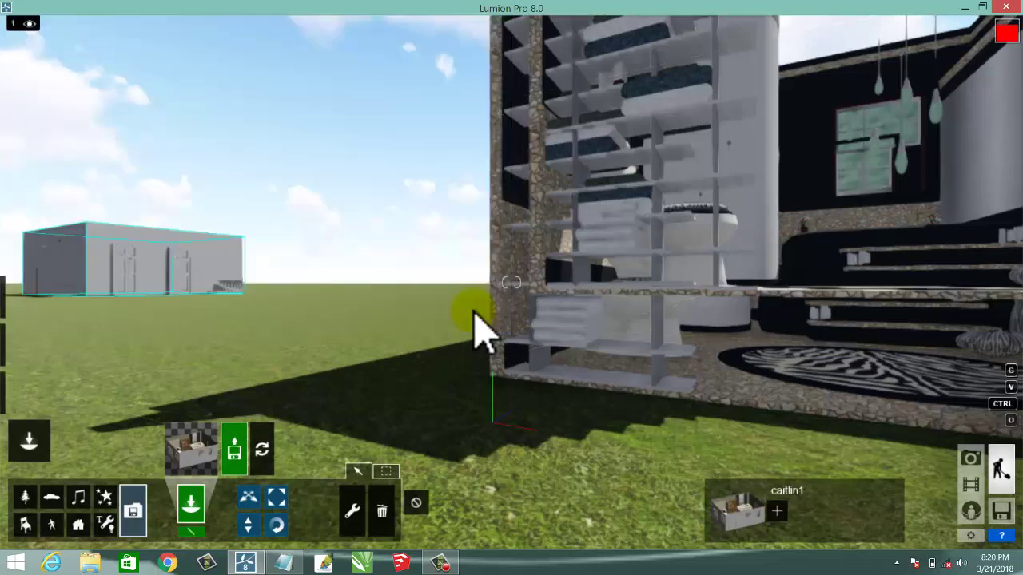
Raise and pull back the camera until both Bathroom 01 and caitlin1 are in view.
key("q")
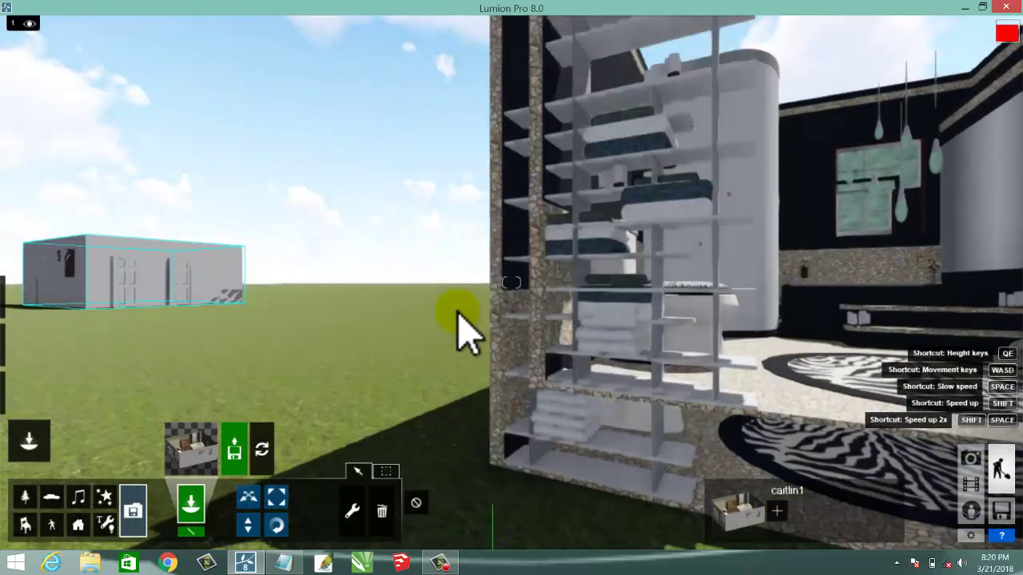
key("q")
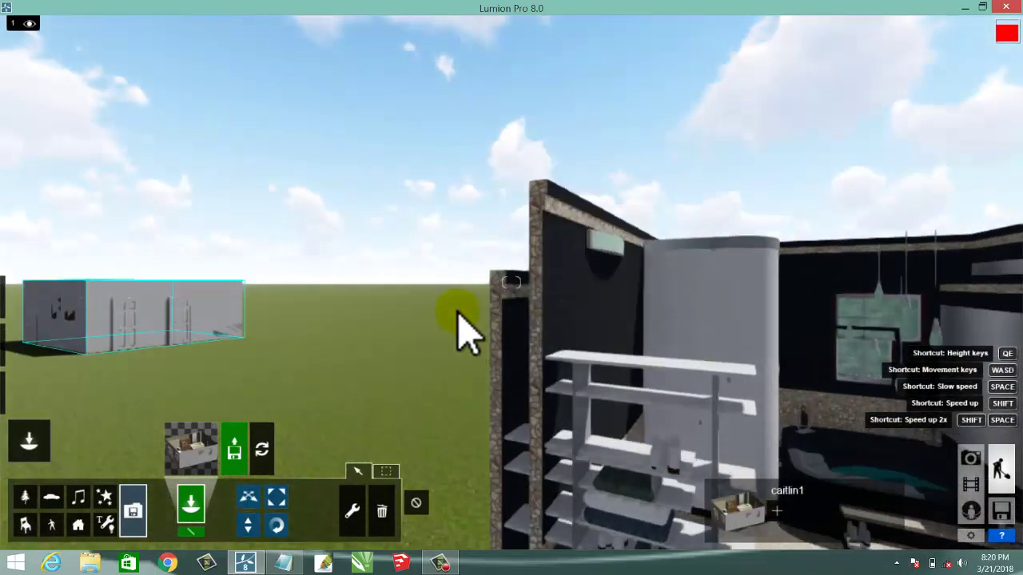
key("s")
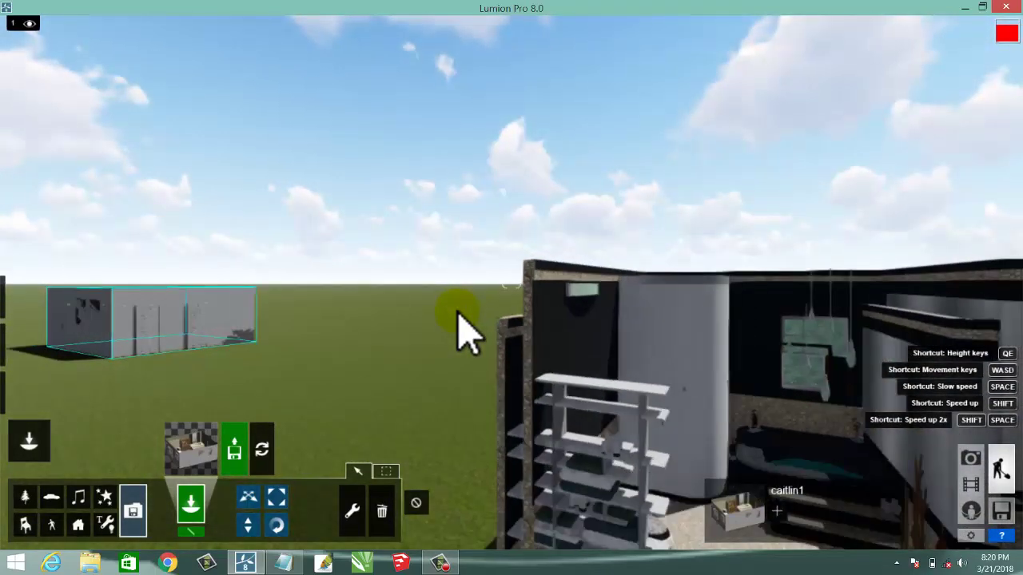
key("s")
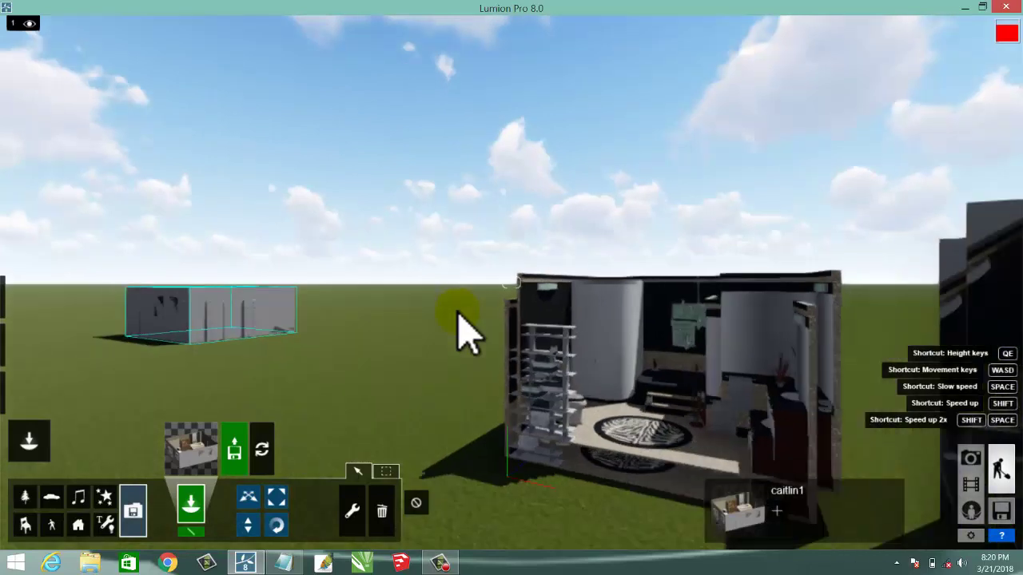
key("s")
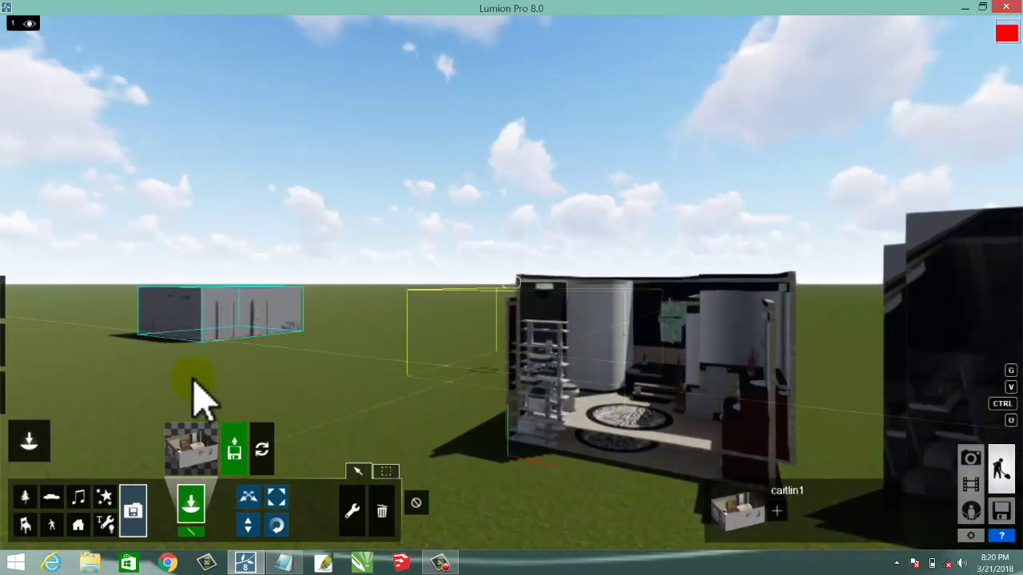
left_click(302, 336)
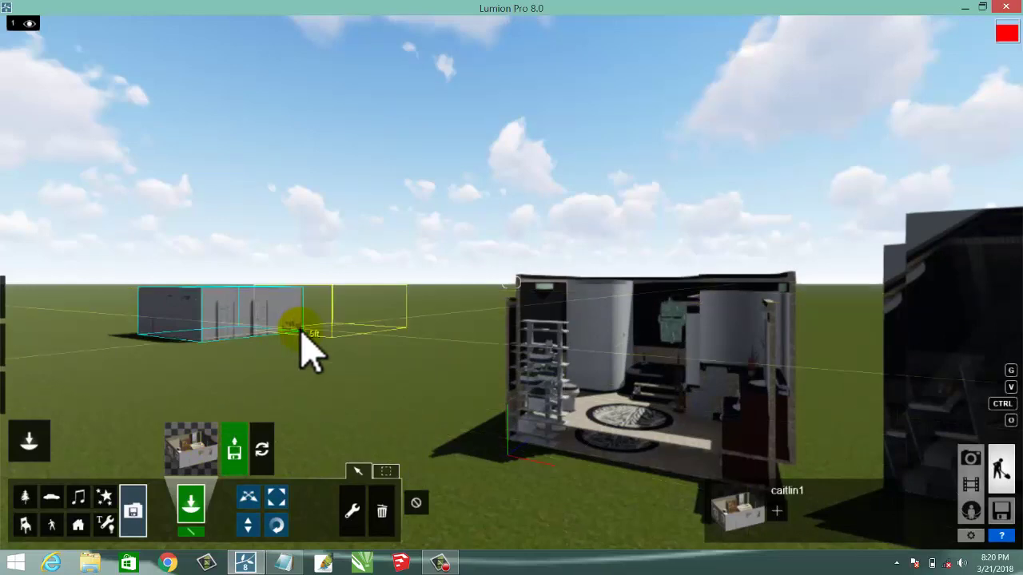
left_click(177, 444)
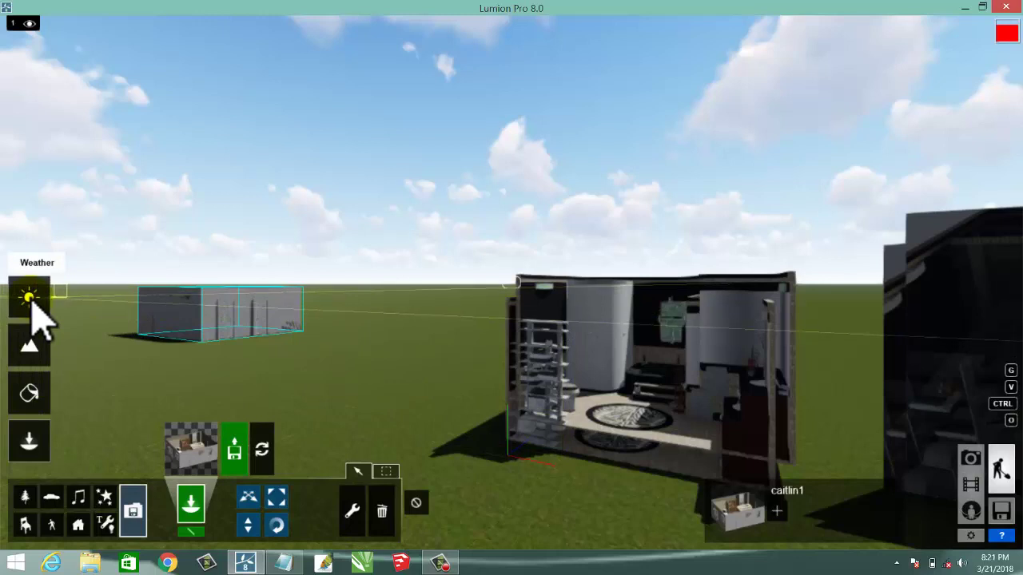
Visit the Weather settings, then return to Objects to move caitlin1 beside the bathroom.
left_click(29, 298)
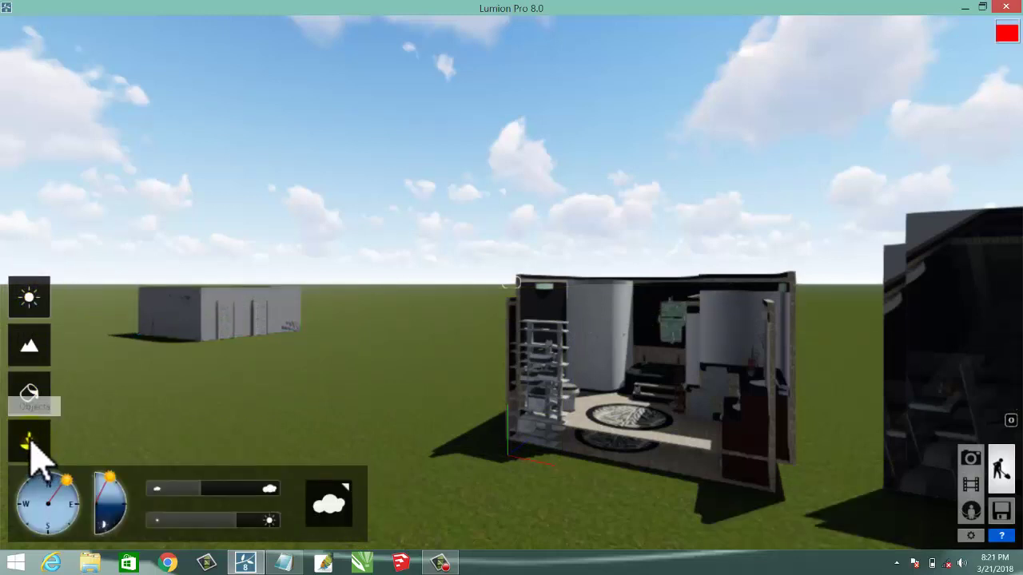
left_click(29, 441)
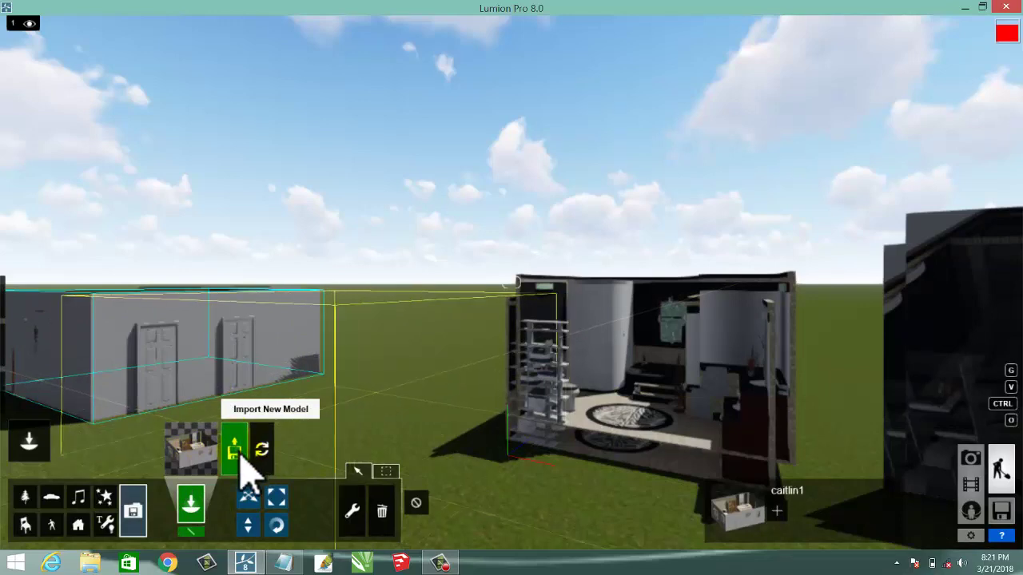
left_click(237, 455)
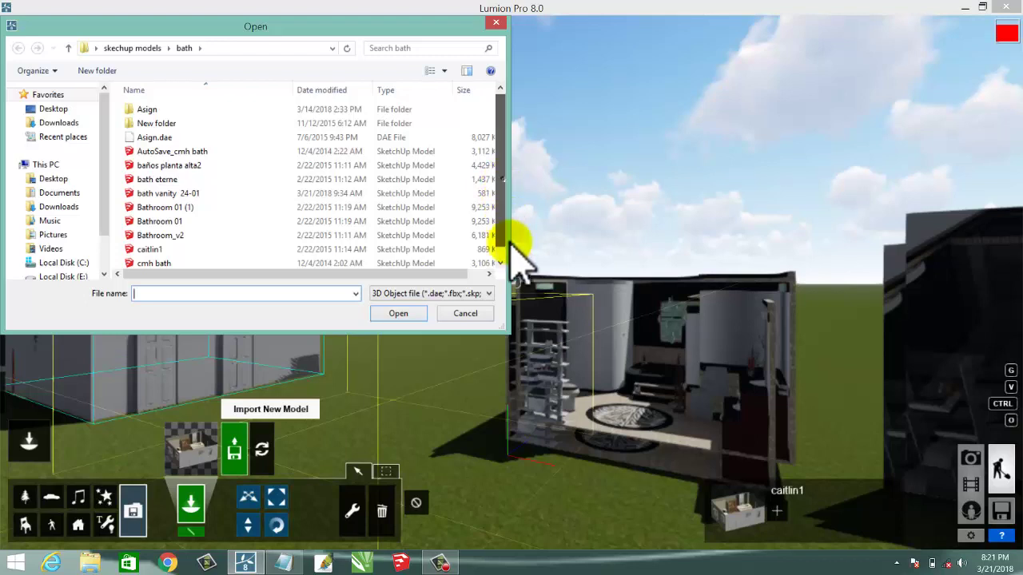
scroll(512, 248, "down", 1)
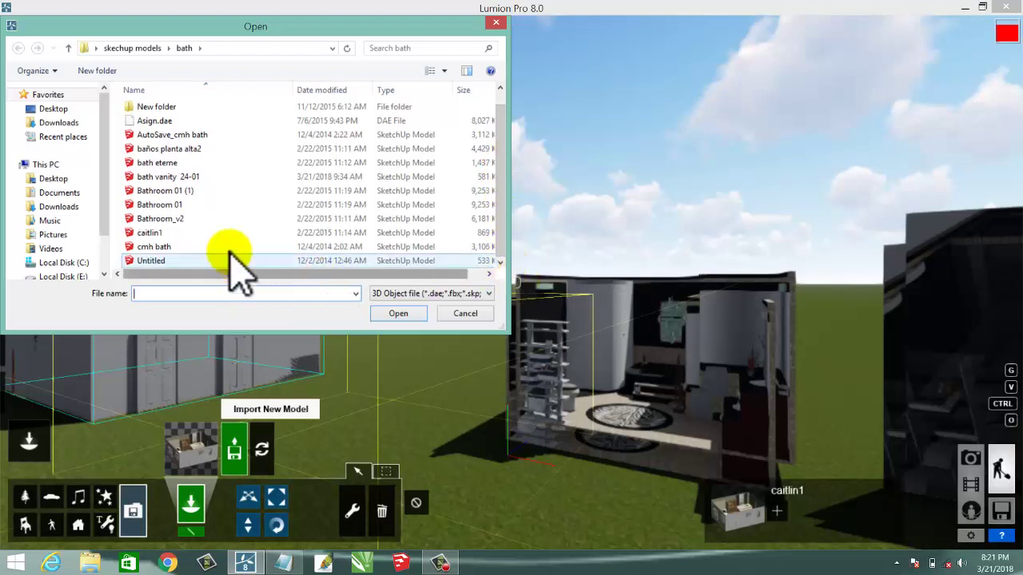
left_click(436, 369)
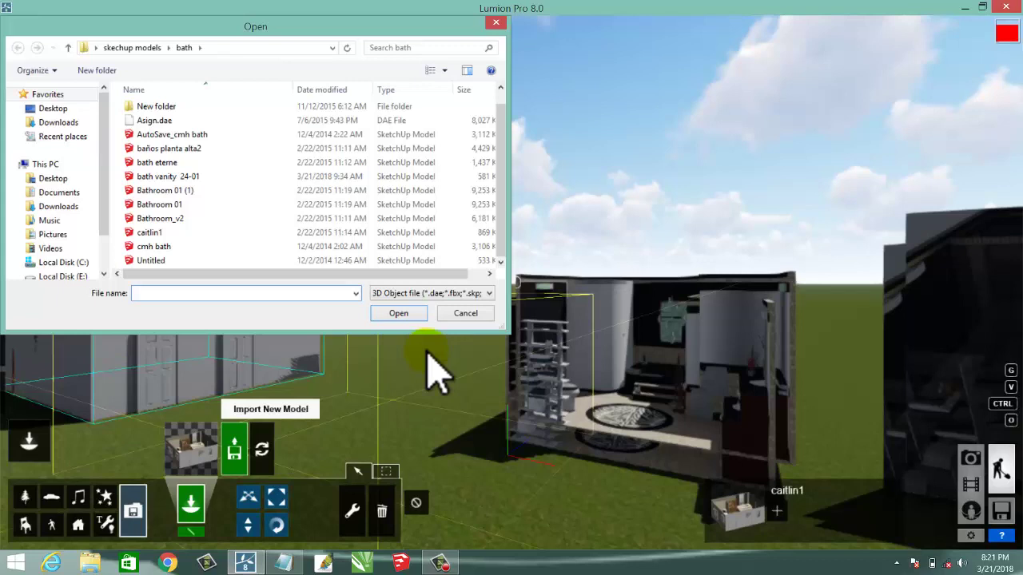
left_click(436, 369)
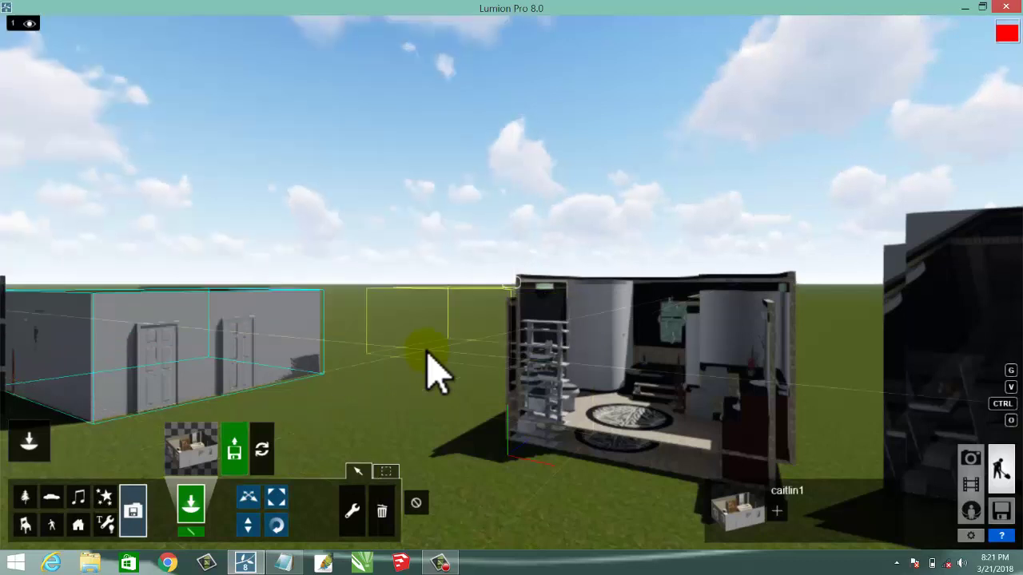